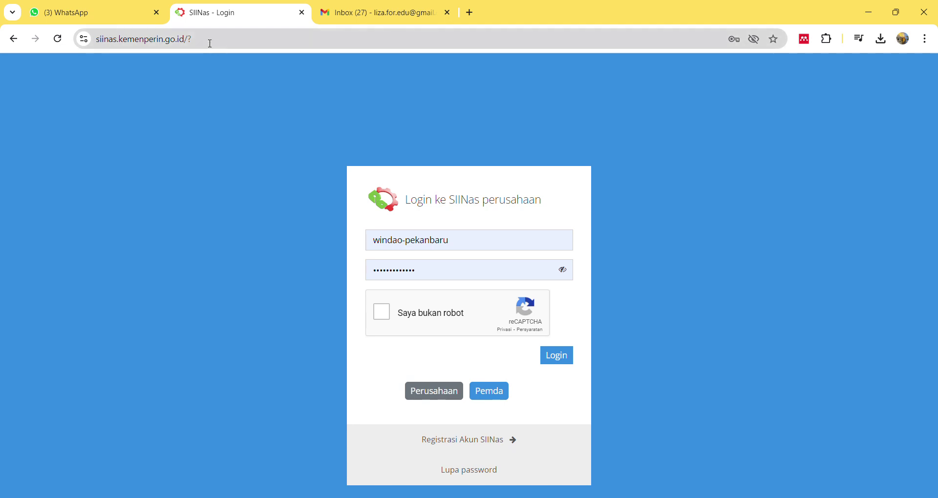
Step: Log in to the SIINas company account with the prefilled credentials and the reCAPTCHA check, closing the ministry letter
left_click_drag(211, 43, 83, 42)
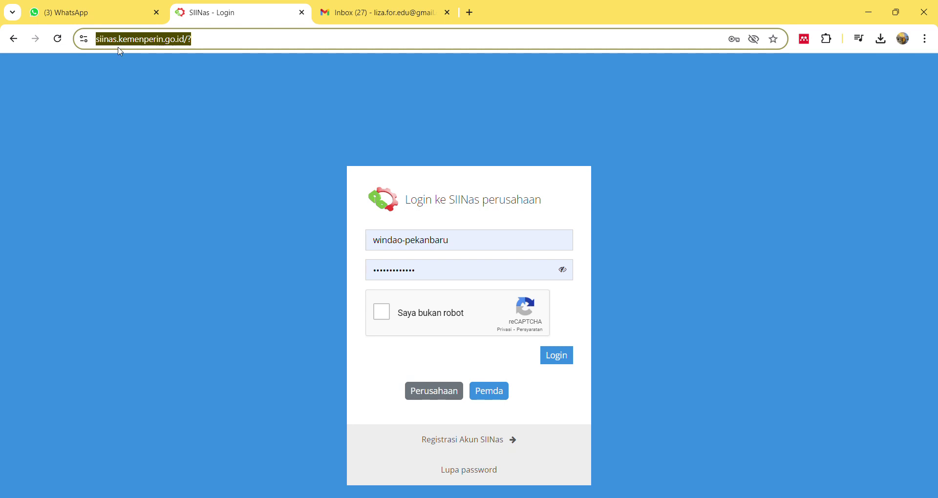
left_click(221, 72)
left_click(471, 244)
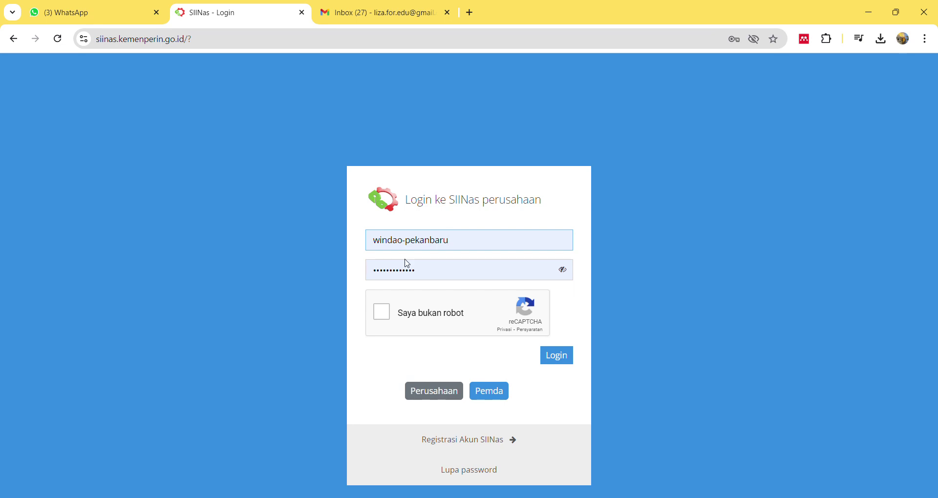
left_click(419, 273)
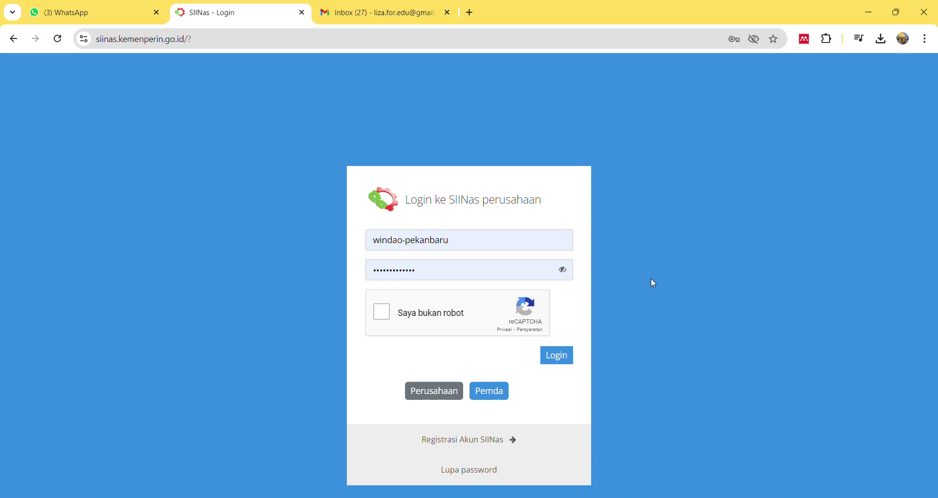
left_click(383, 317)
left_click(553, 360)
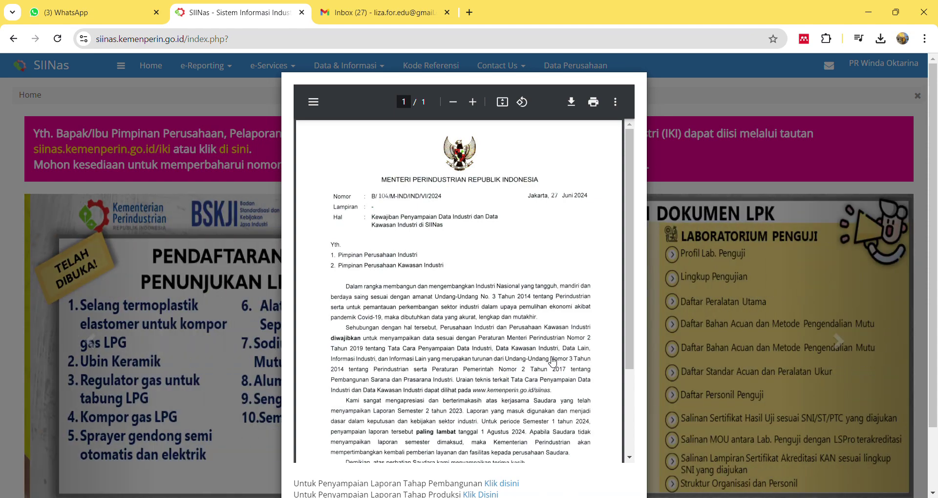
scroll(602, 336, "down", 6)
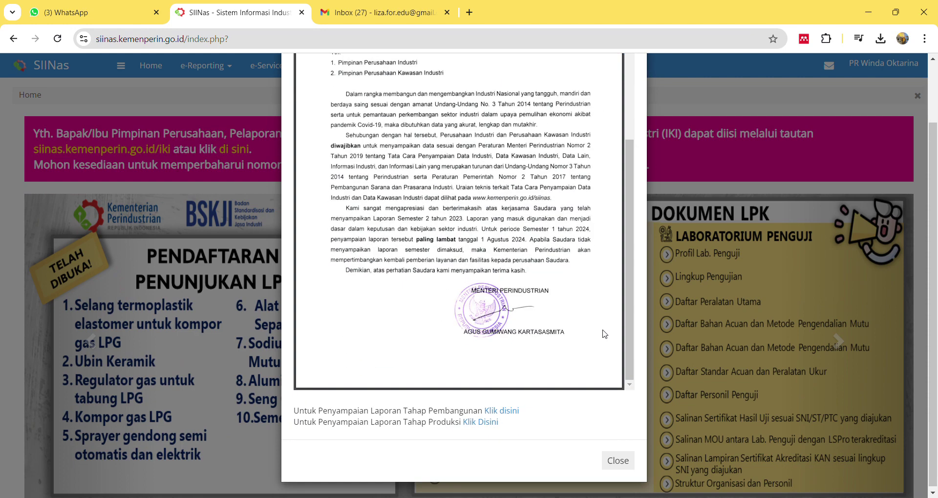
left_click(619, 459)
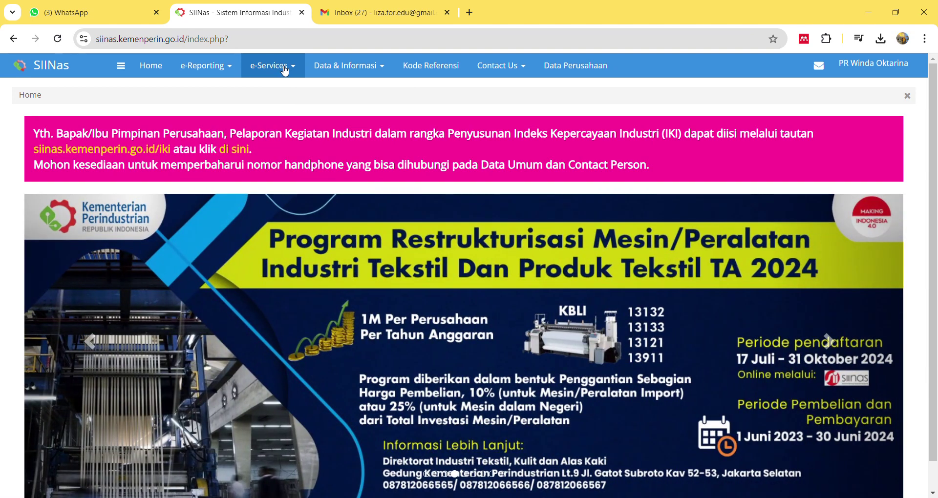
Step: Start a new Sertifikasi Halal application under e-Licensing
left_click(285, 71)
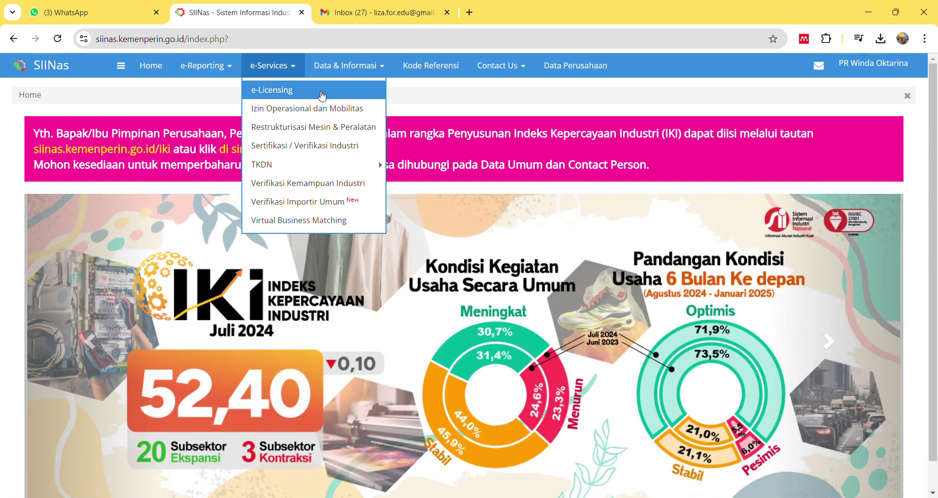
left_click(322, 95)
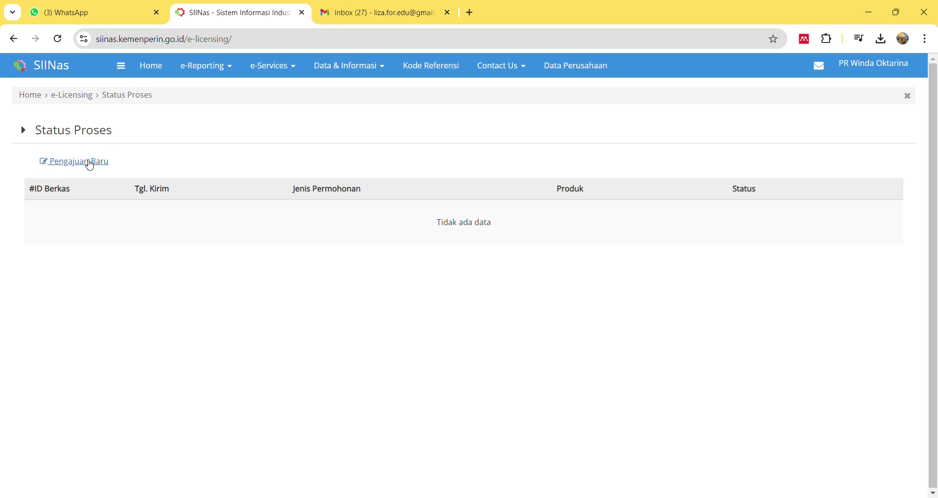
left_click(90, 165)
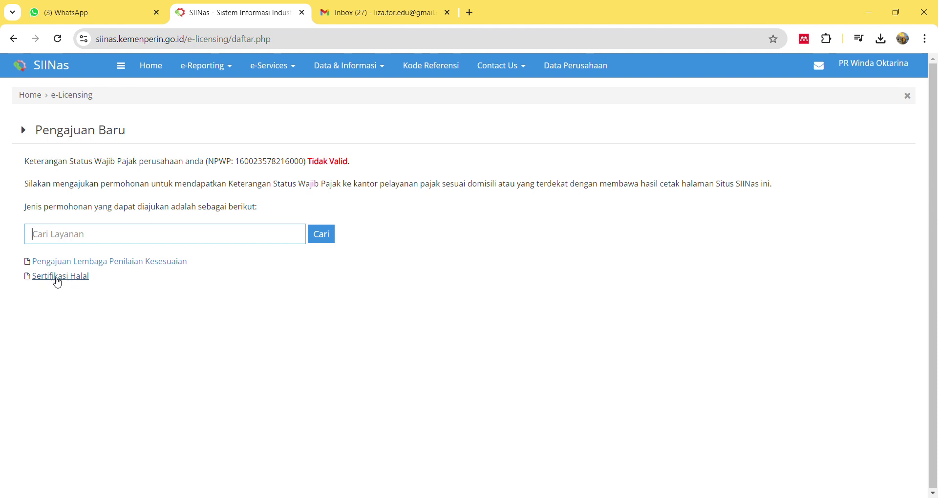
left_click(57, 278)
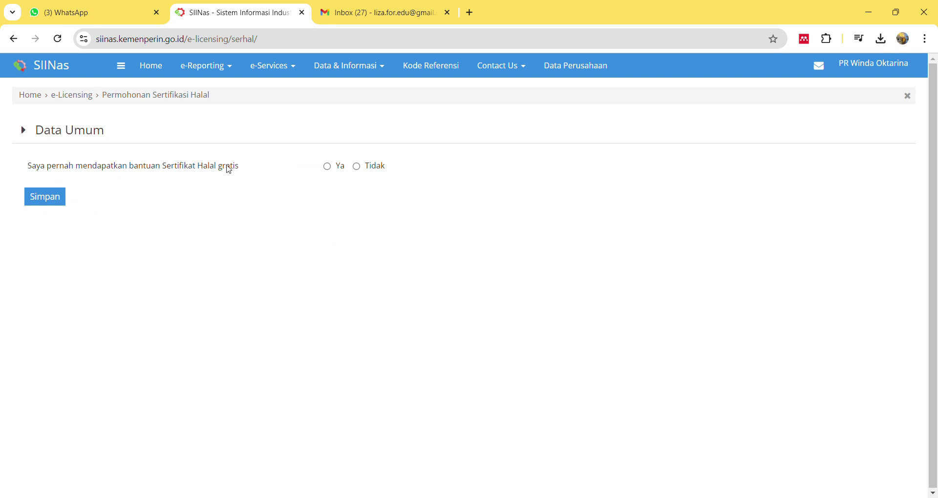
Step: Answer Tidak to having received free halal certificate assistance, save it, and continue past Data Umum to Data Khusus
left_click(357, 168)
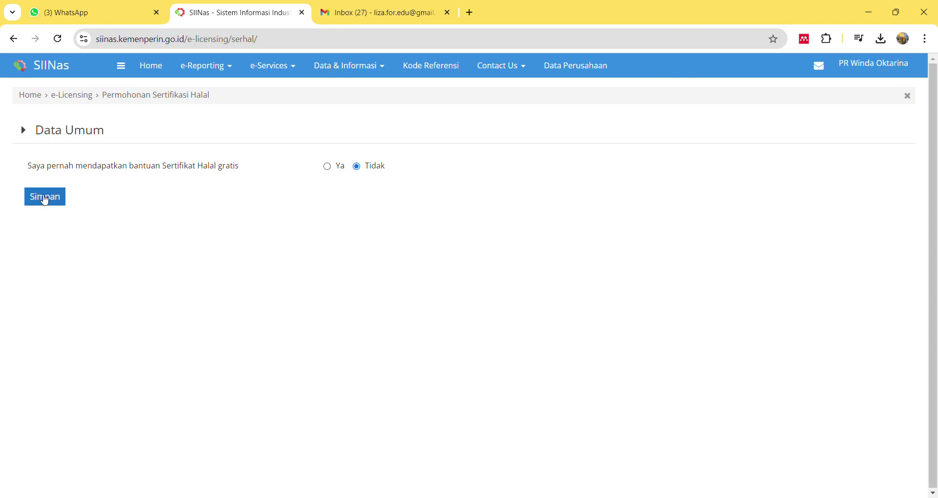
left_click(45, 198)
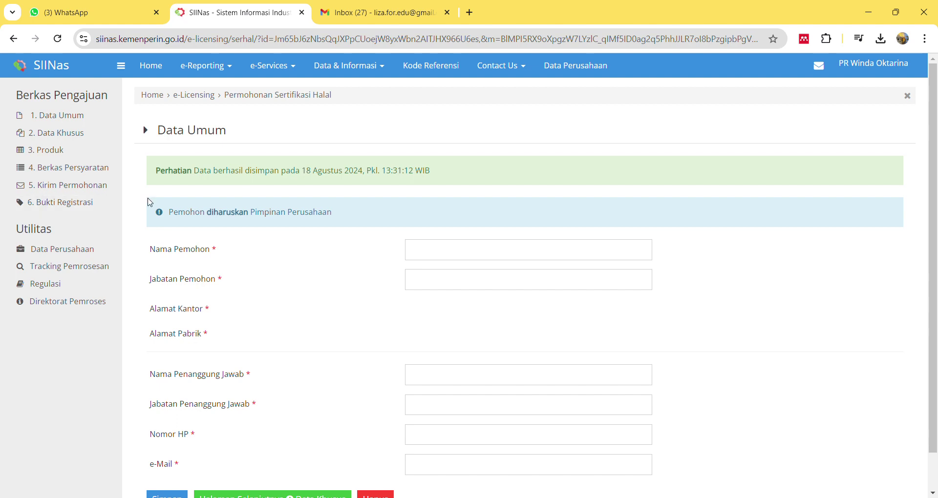
scroll(292, 254, "down", 1)
scroll(291, 254, "down", 1)
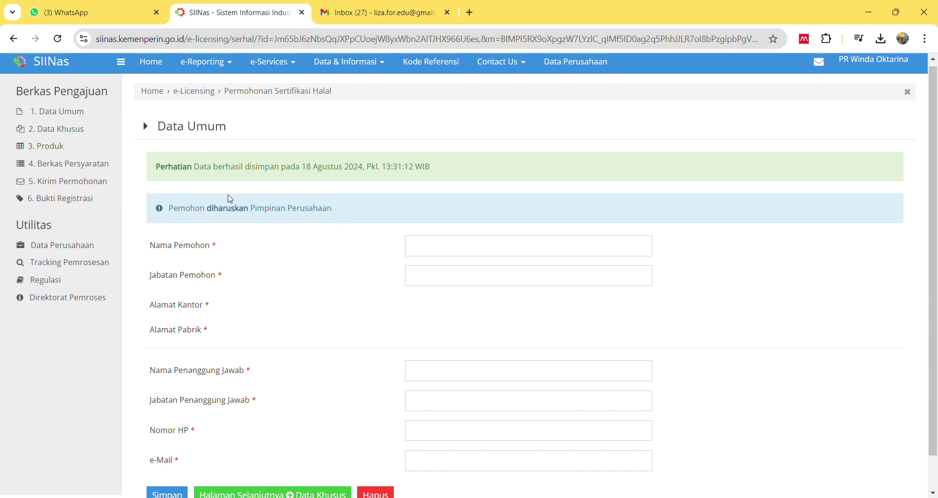
scroll(292, 297, "down", 1)
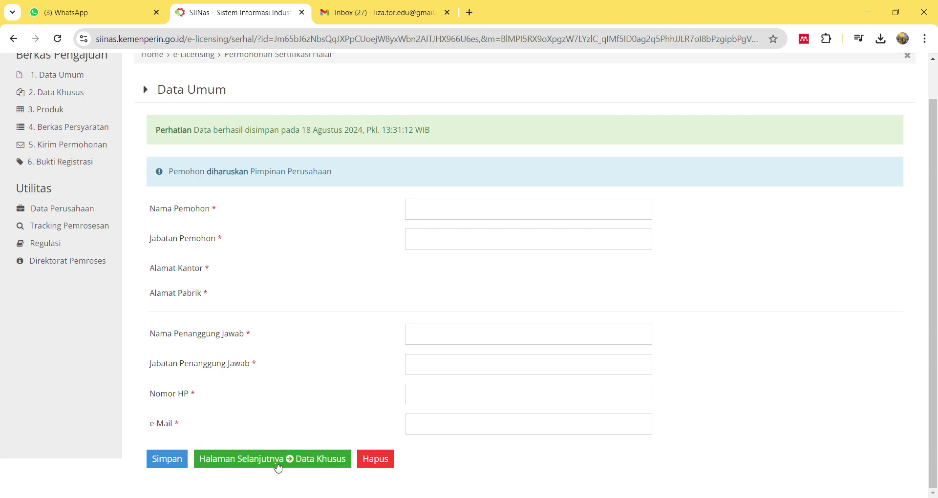
left_click(321, 460)
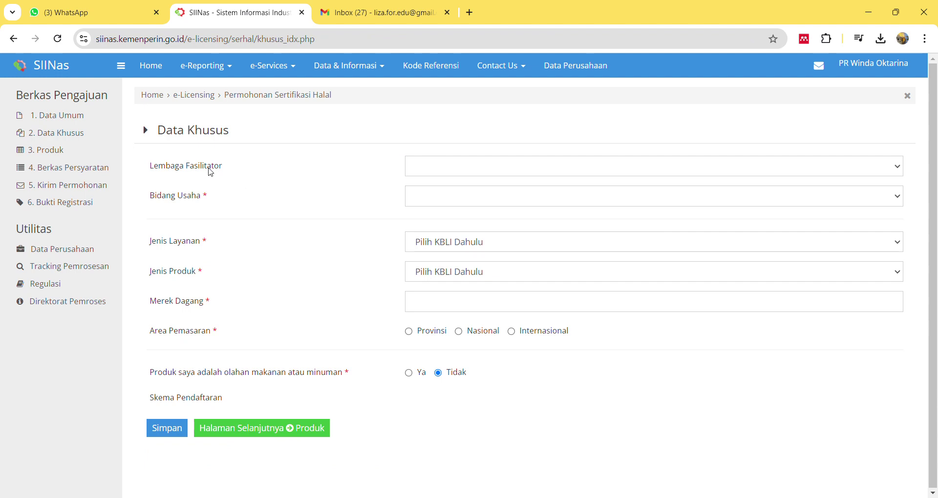
Step: Set the Lembaga Fasilitator to UIN Sultan Syarif Kasim Riau
left_click(441, 169)
type("uin")
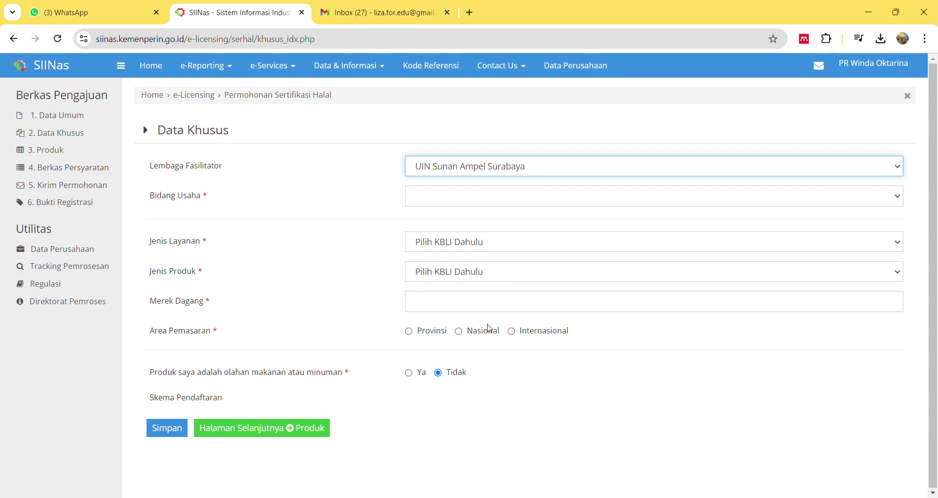
left_click(499, 364)
scroll(367, 324, "down", 1)
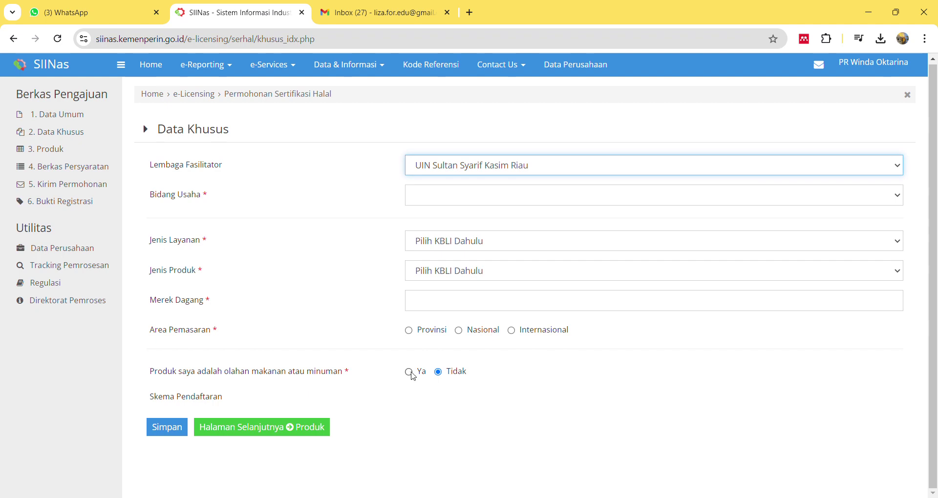
Step: Answer Ya for processed food or drink, halal-certified slaughtered-animal ingredients, certified or positive-list additives, and home-based production
left_click(410, 373)
scroll(413, 377, "down", 3)
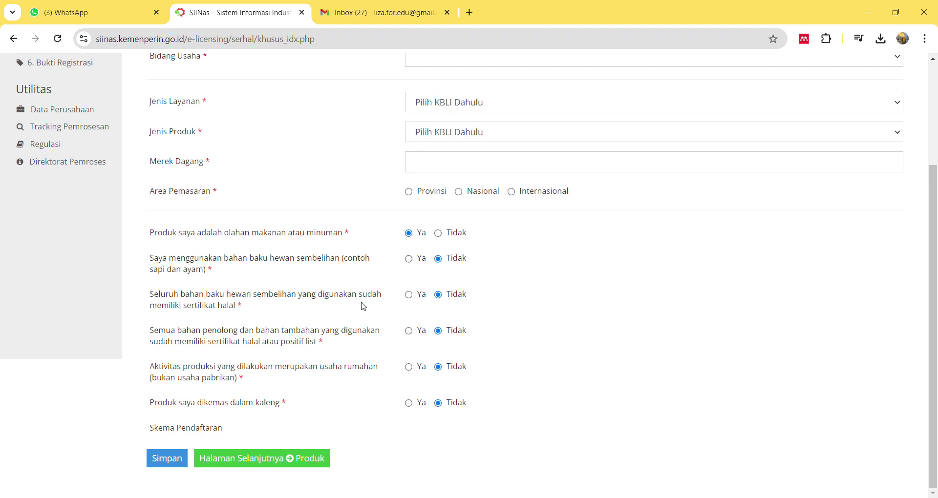
left_click(409, 295)
left_click(410, 332)
left_click(409, 368)
Step: Try to save the Data Khusus form and continue to the Produk page
left_click(166, 460)
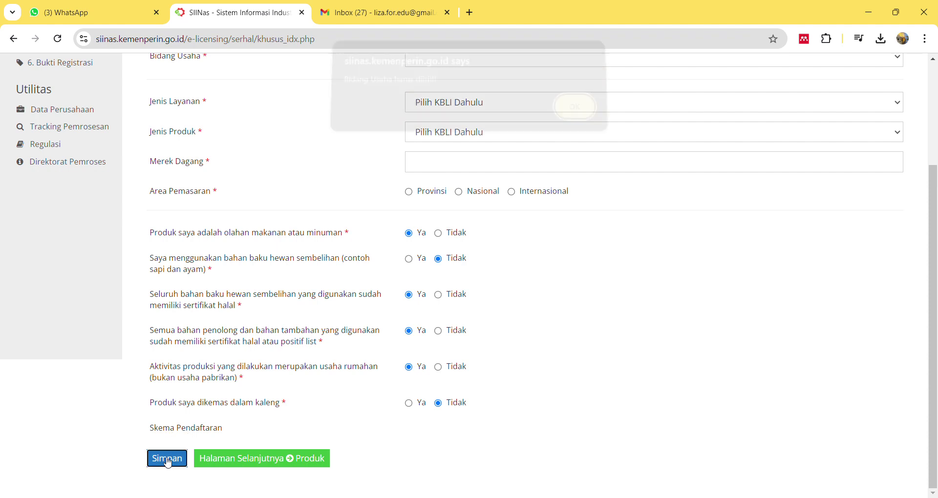
left_click(574, 117)
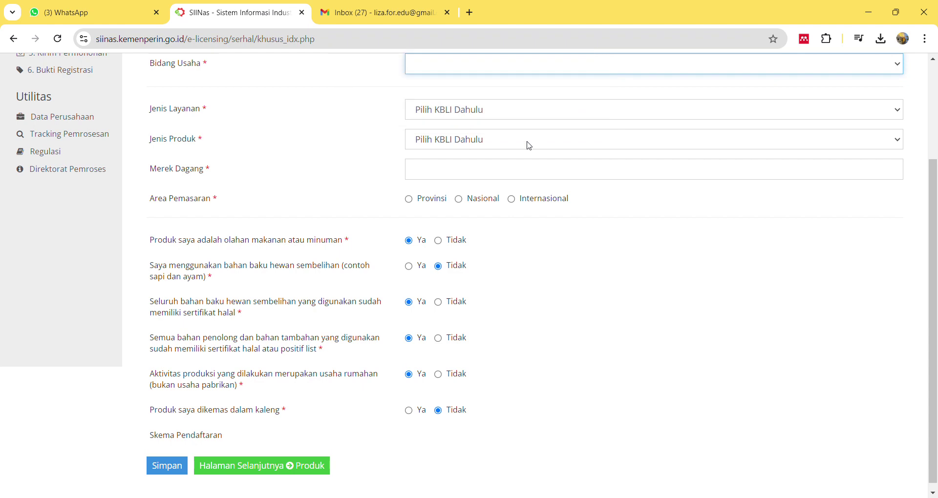
scroll(246, 442, "down", 1)
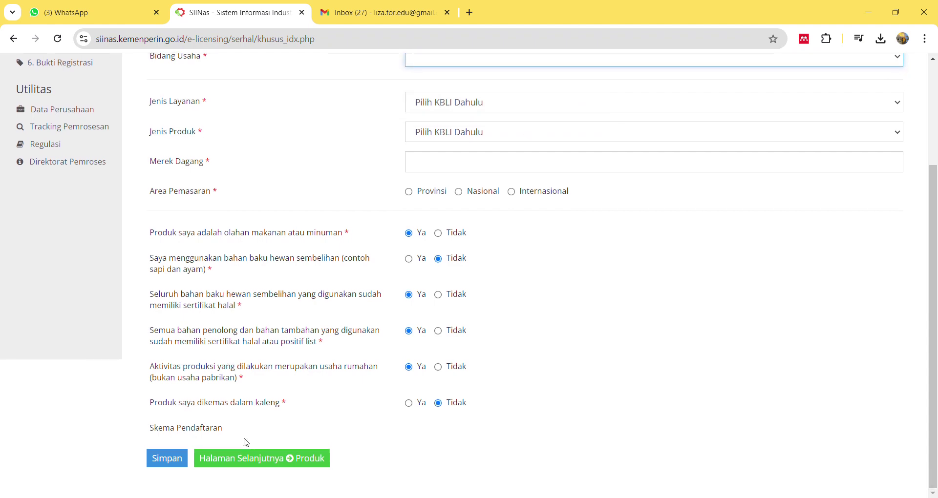
left_click(165, 460)
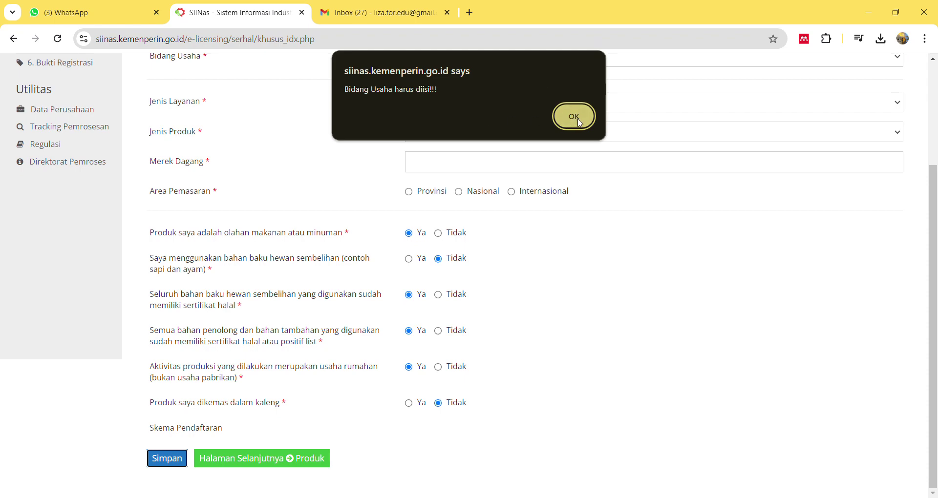
left_click(576, 120)
scroll(579, 123, "down", 2)
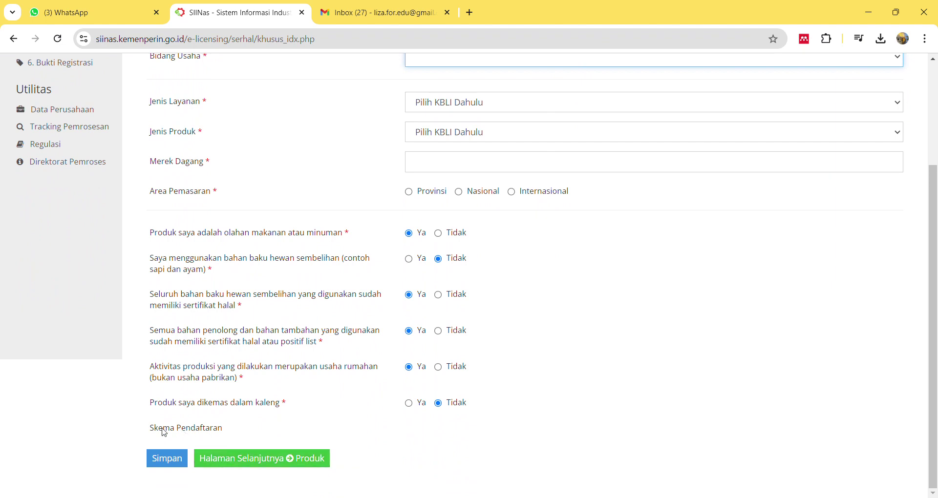
left_click_drag(154, 429, 223, 431)
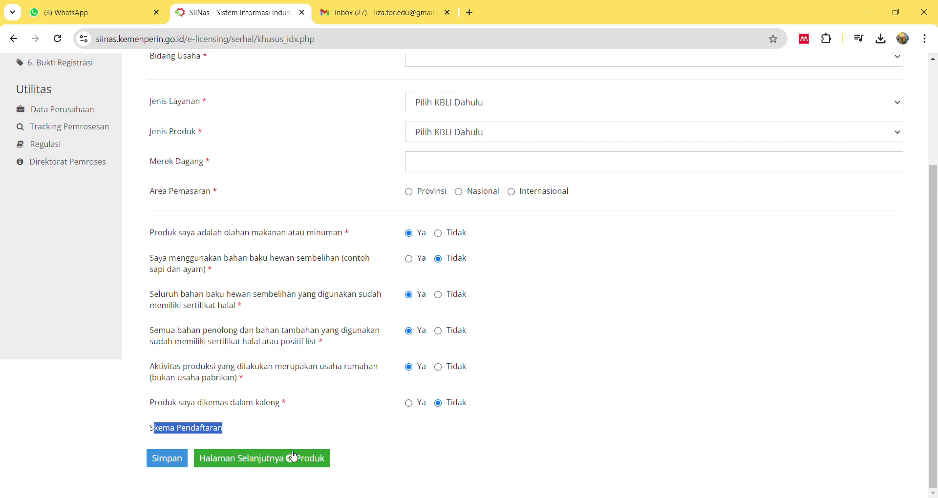
left_click(305, 463)
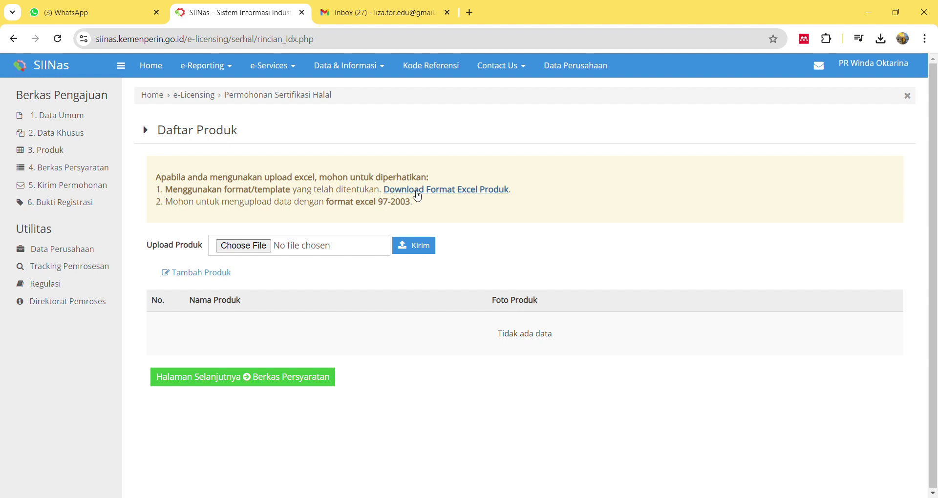
Step: Try to add a product manually with the name Bakwan Sayur
left_click(188, 278)
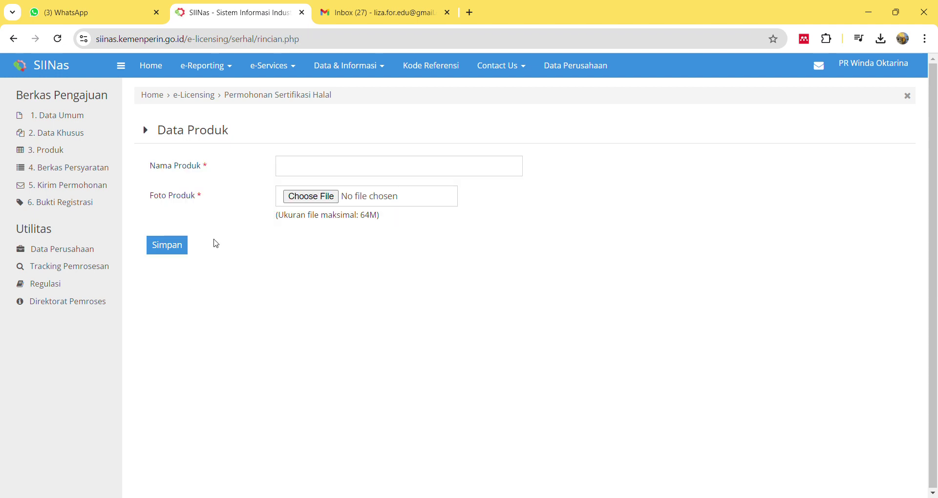
left_click(318, 170)
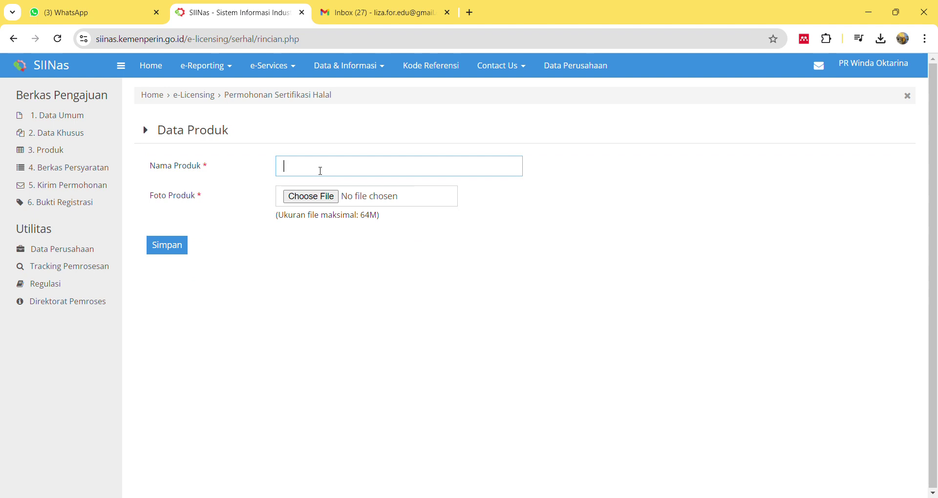
type("Bakwan Sayur")
Step: Reopen the draft Sertifikasi Halal application from the e-Licensing status list and go to its product list
left_click(197, 102)
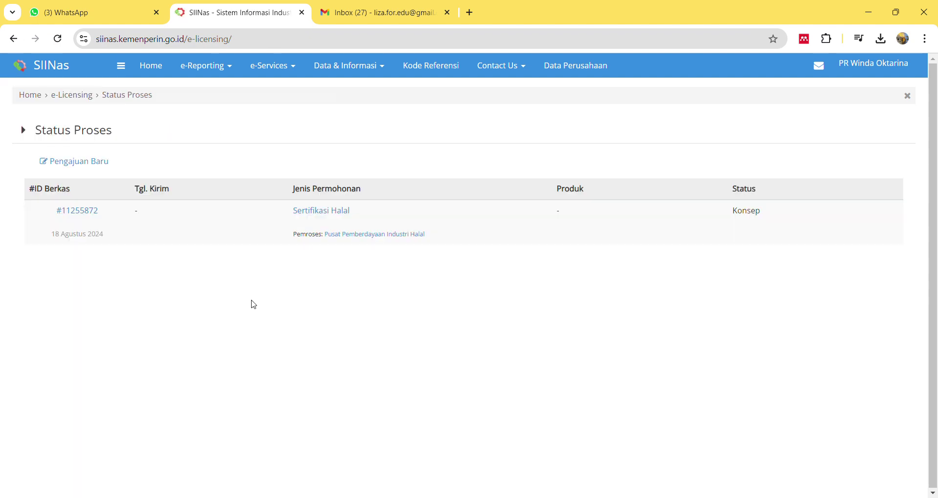
left_click(315, 210)
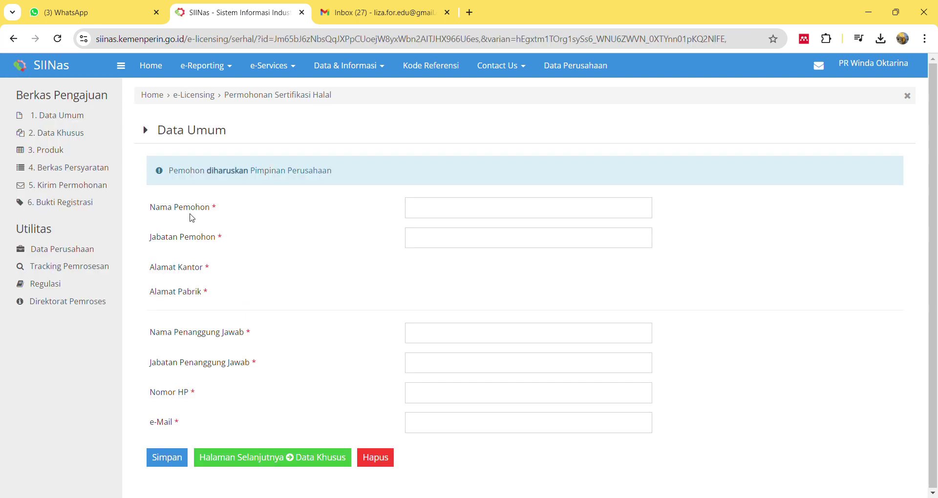
left_click(49, 156)
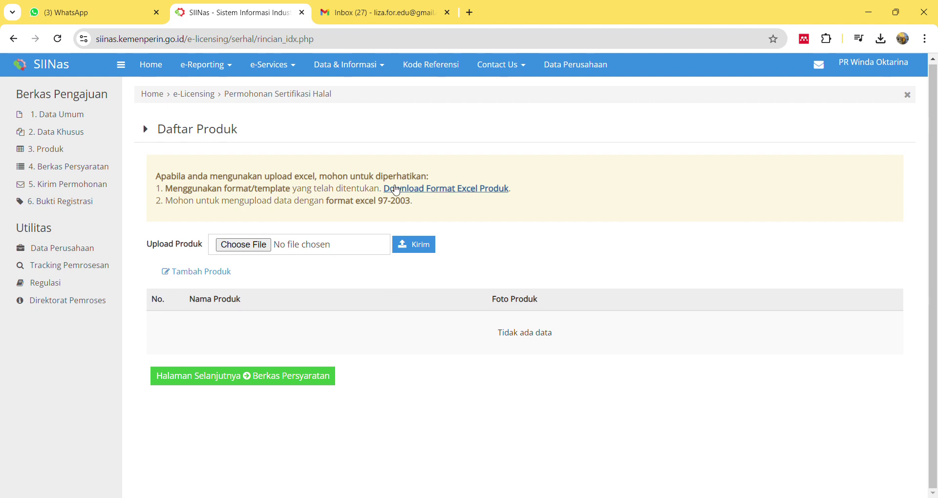
Step: Download the Excel product template and upload the file import-produk.xls to the product list
left_click(433, 194)
left_click(362, 422)
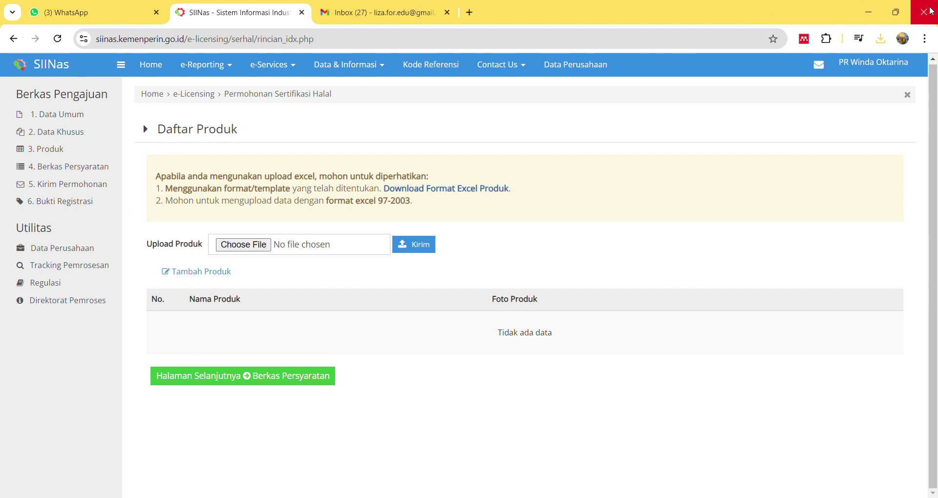
left_click(252, 249)
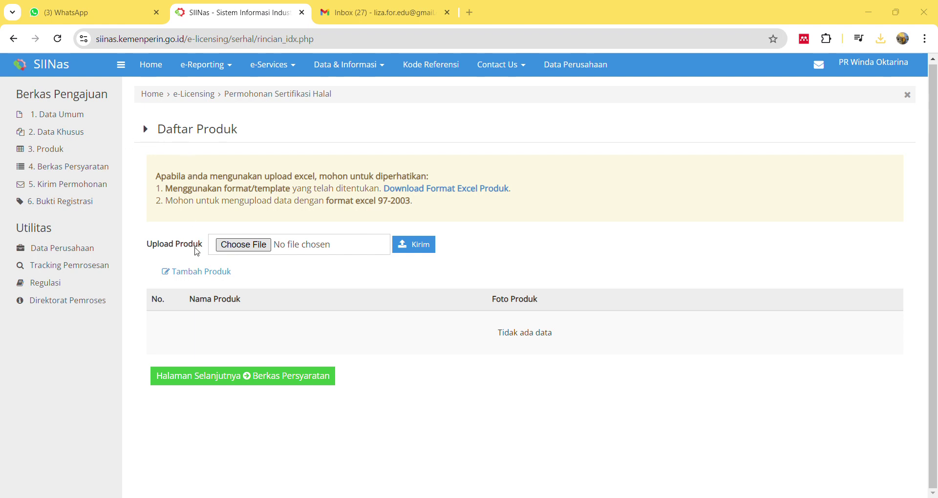
left_click(165, 368)
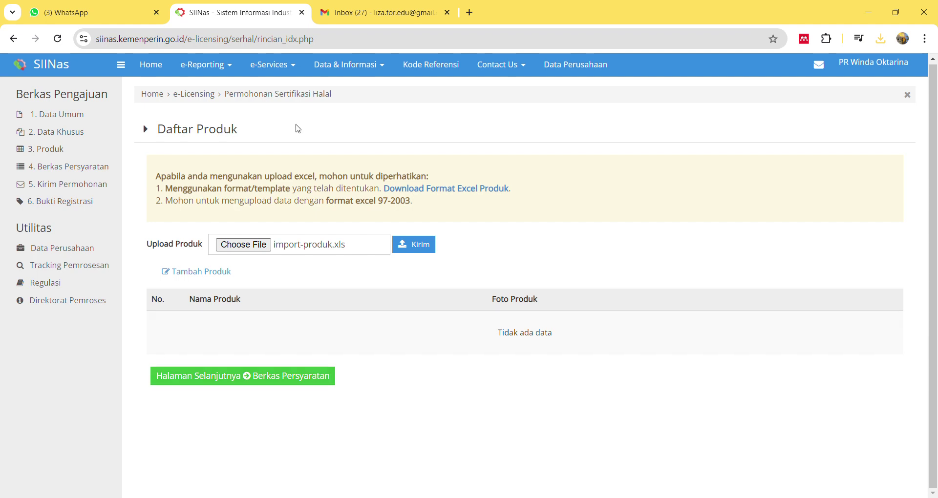
left_click(422, 251)
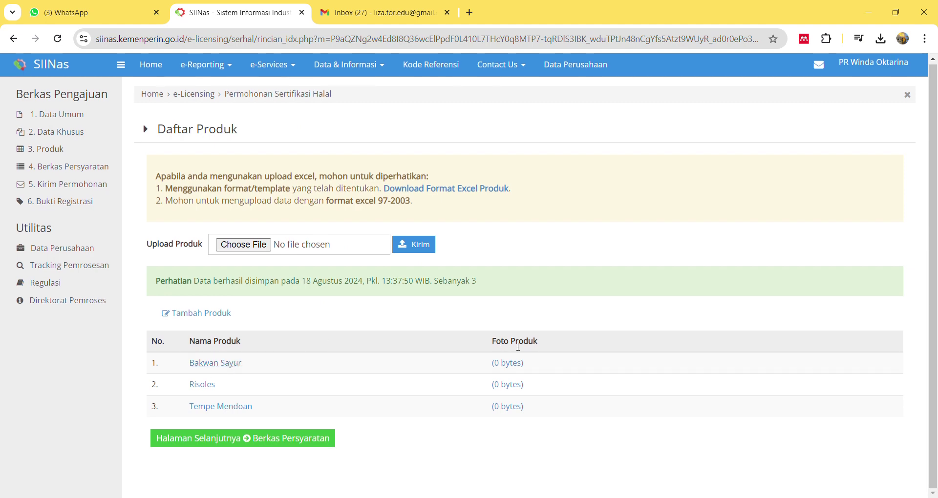
Step: Look at the product data forms for Bakwan Sayur and Risoles, returning to the product list after each
left_click(214, 365)
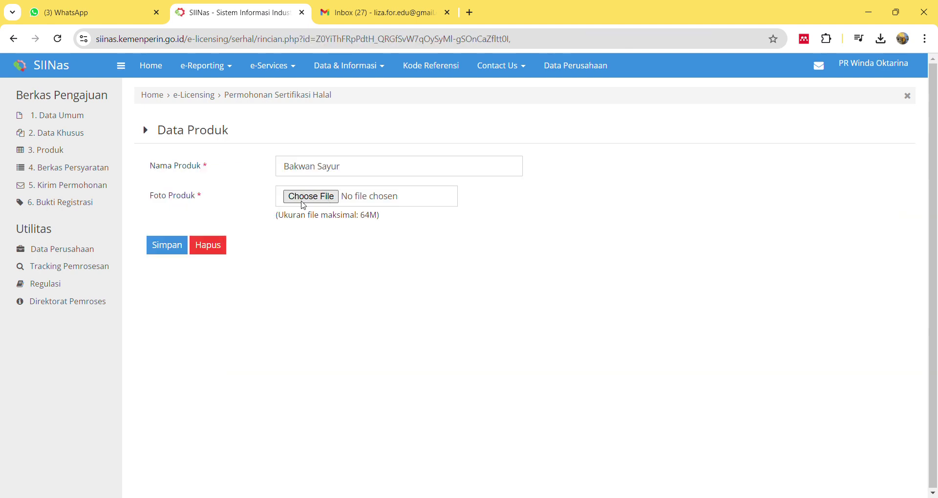
left_click(13, 39)
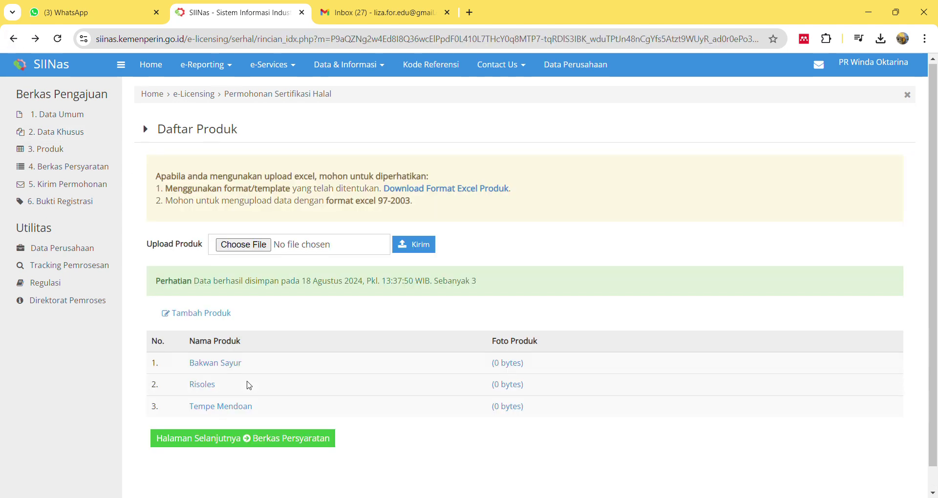
left_click(204, 386)
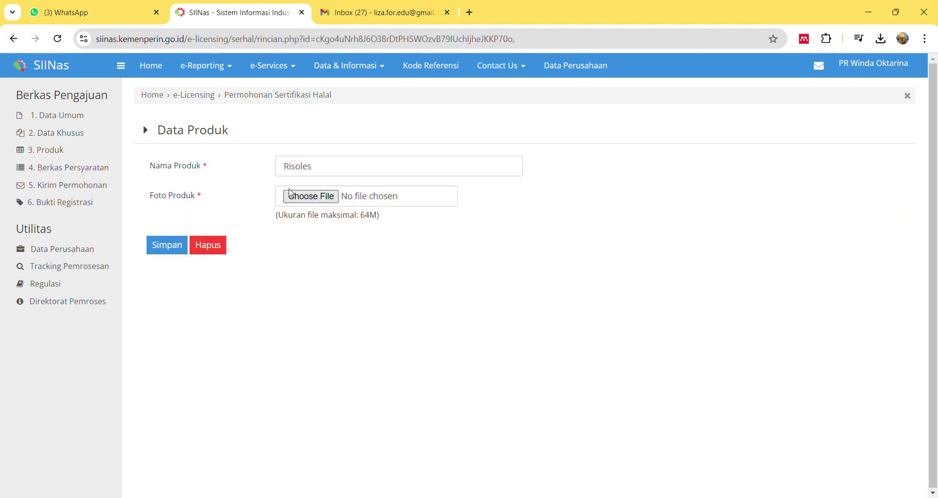
left_click(17, 43)
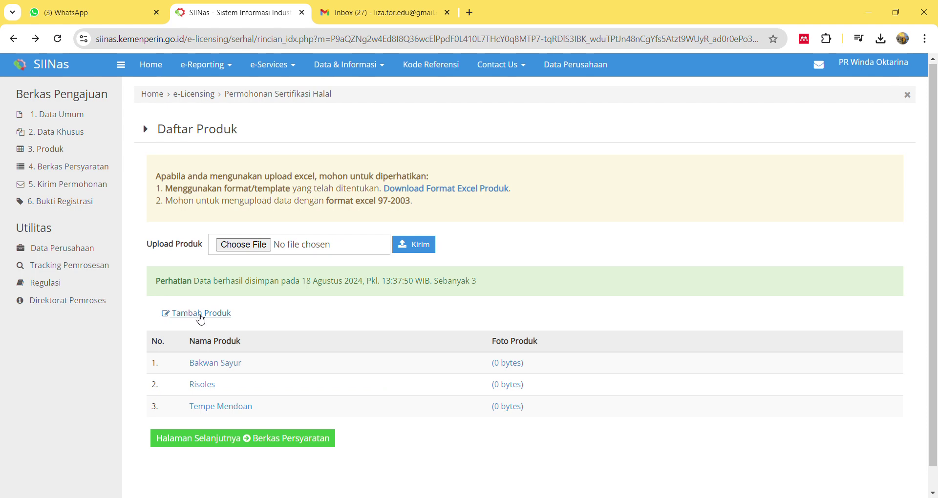
Step: Continue from the product list through the Berkas Persyaratan page to the Kirim Permohonan page
scroll(198, 318, "down", 1)
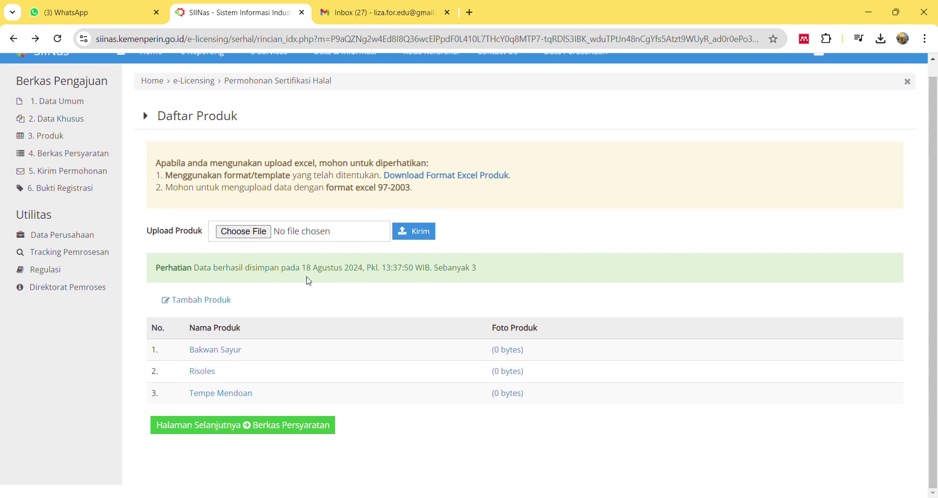
left_click(293, 434)
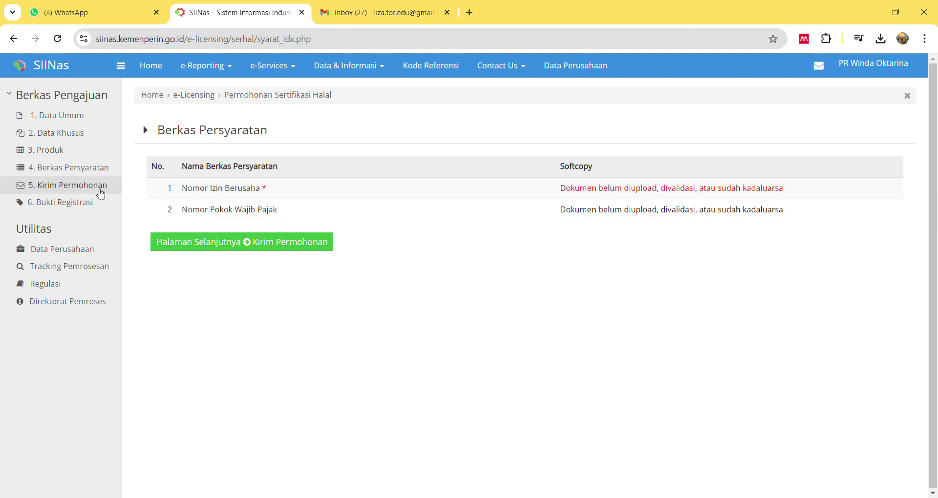
left_click(219, 243)
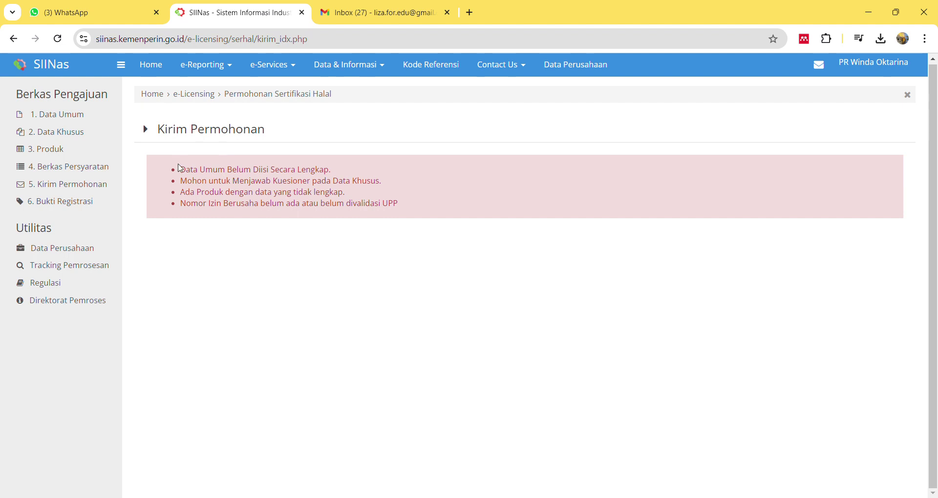
Step: Check the Data Umum form and the Bukti Registrasi page of the application
left_click(63, 131)
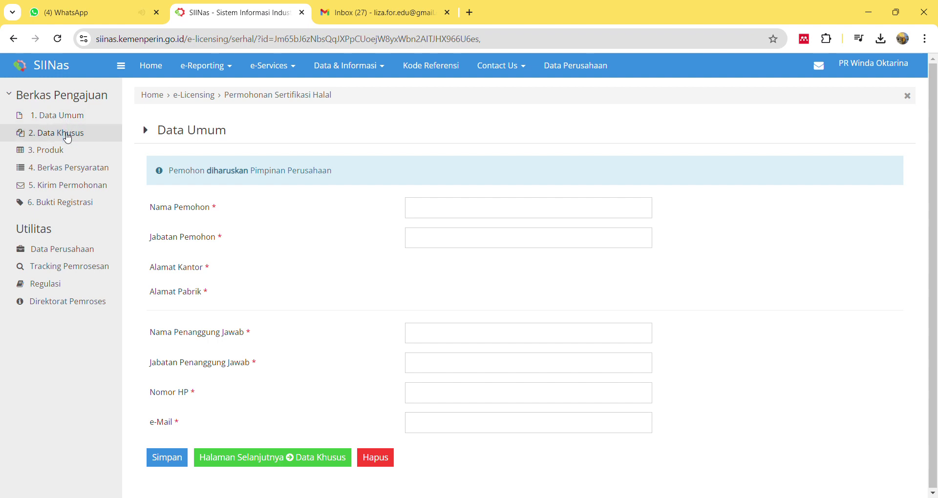
left_click(68, 207)
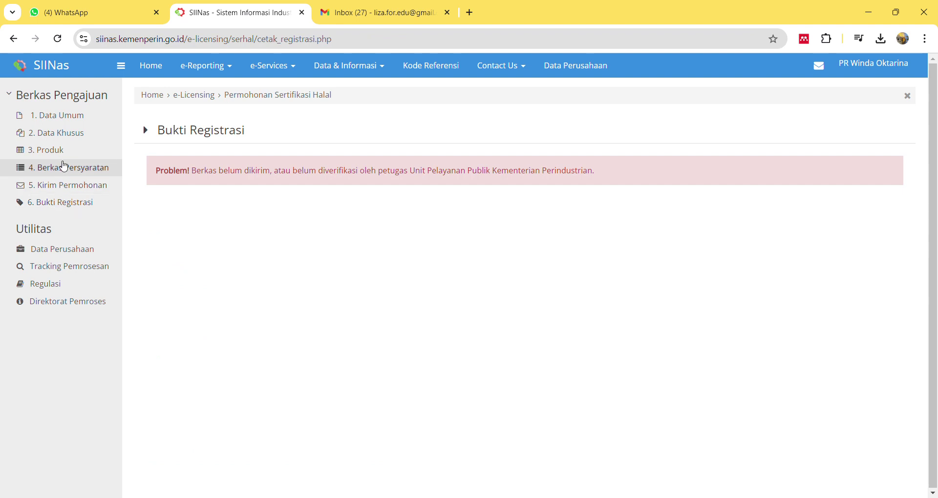
Step: Select UIN Sultan Syarif Kasim Riau as the Lembaga Fasilitator in the Data Khusus form
left_click(72, 138)
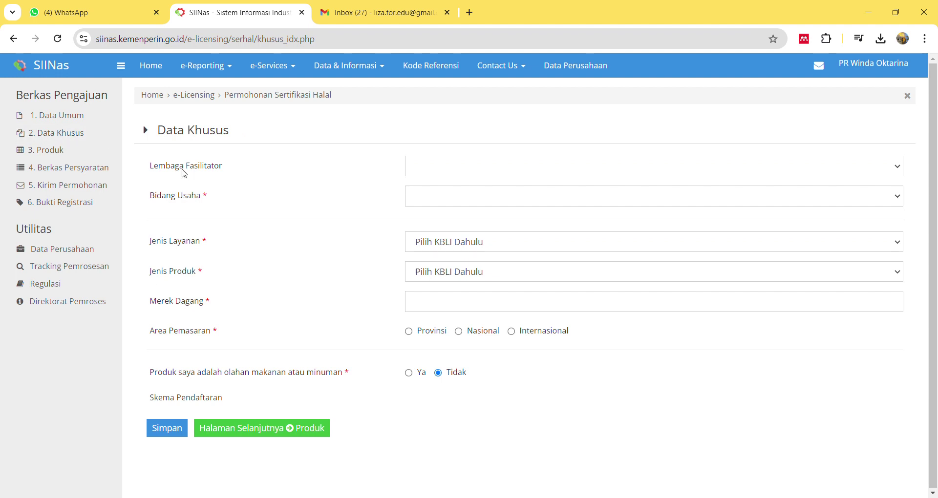
left_click(437, 171)
left_click(437, 172)
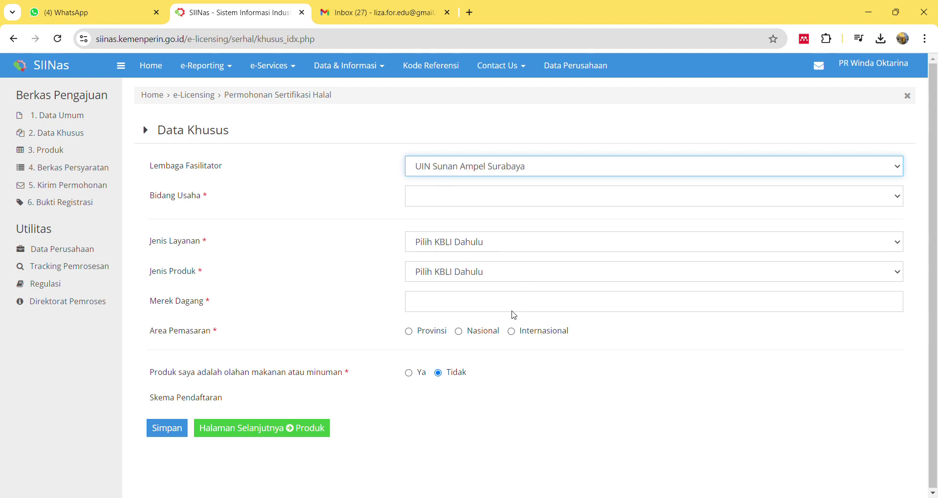
left_click(520, 334)
left_click(338, 181)
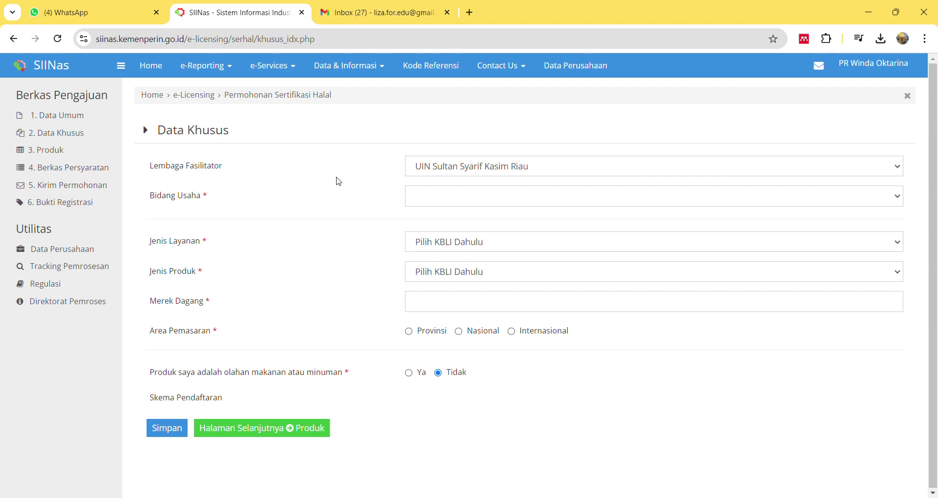
Step: Return to the Kirim Permohonan page to check whether the application can be submitted
left_click(286, 72)
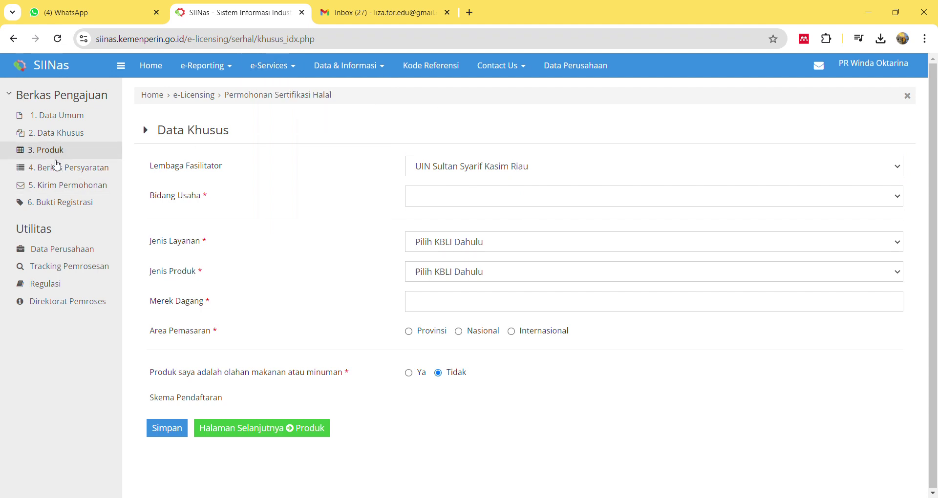
left_click(78, 185)
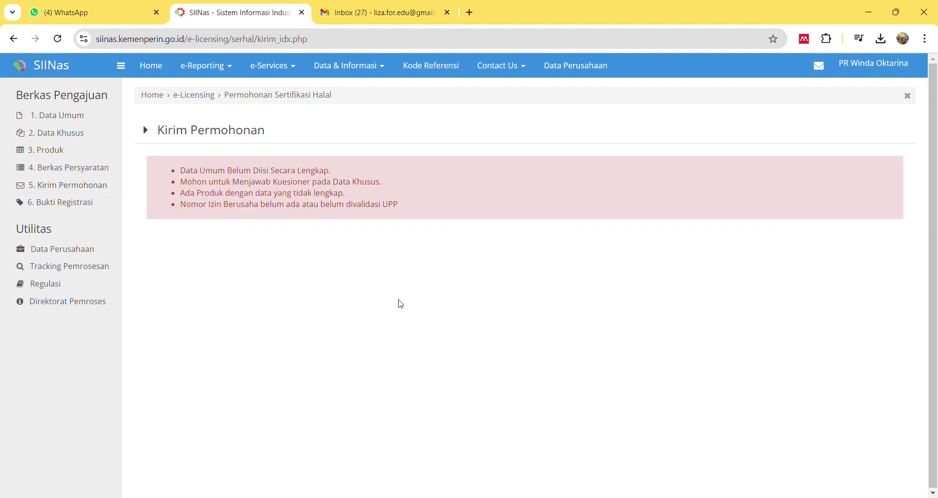